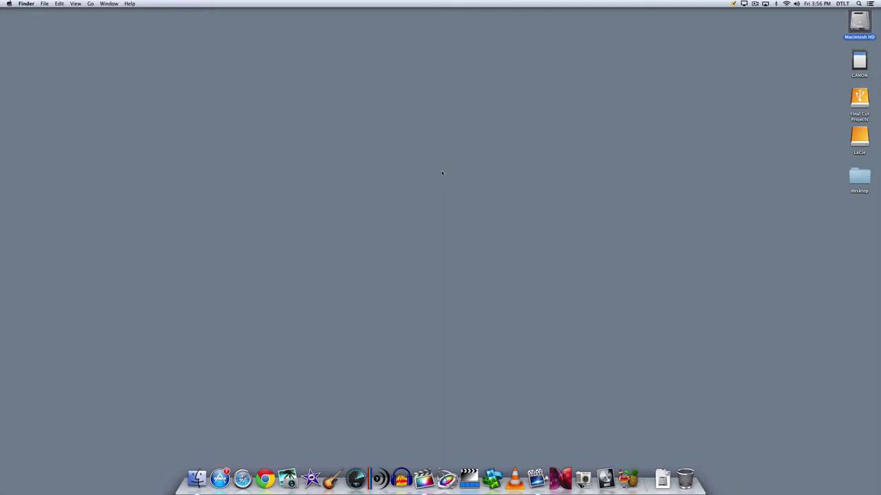
Launch Final Cut Pro from the Dock
left_click_drag(859, 63, 741, 69)
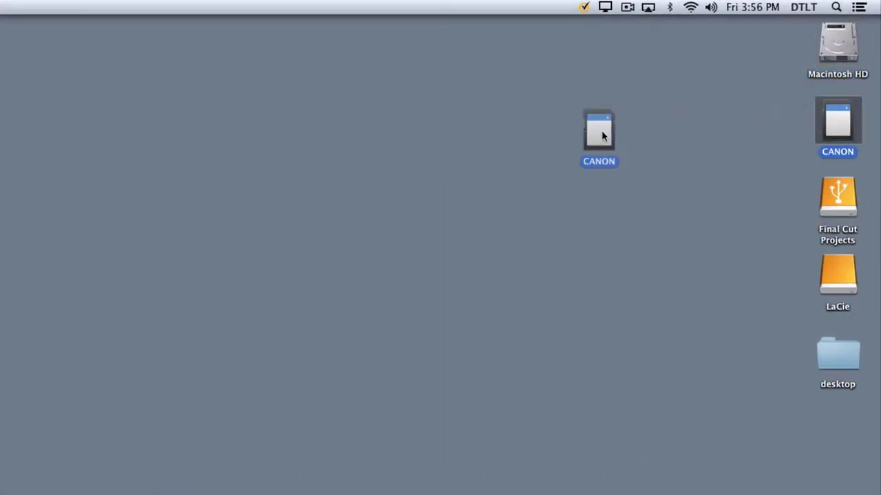
left_click_drag(602, 136, 780, 141)
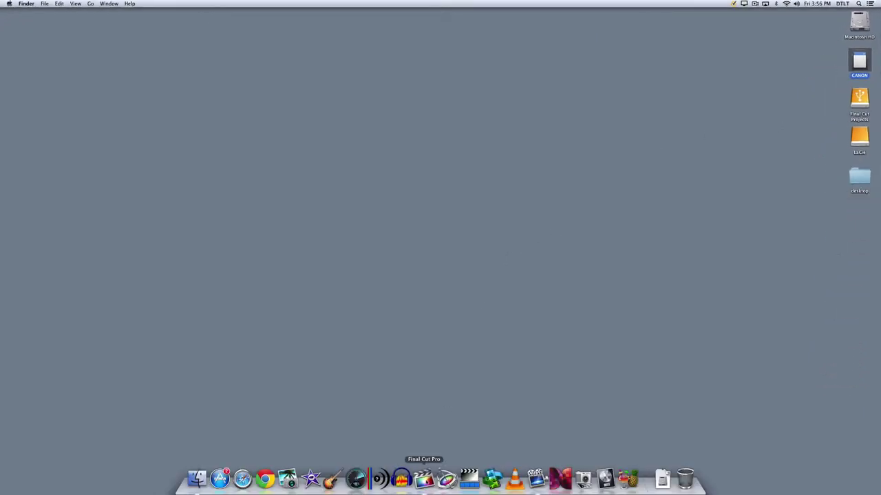
left_click(424, 478)
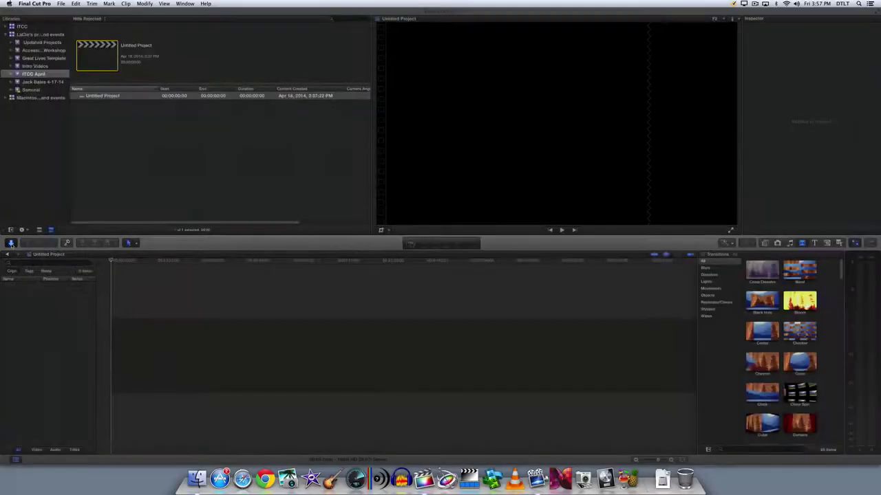
Open Media Import and preview Clip #15 from the CANON card
left_click(11, 243)
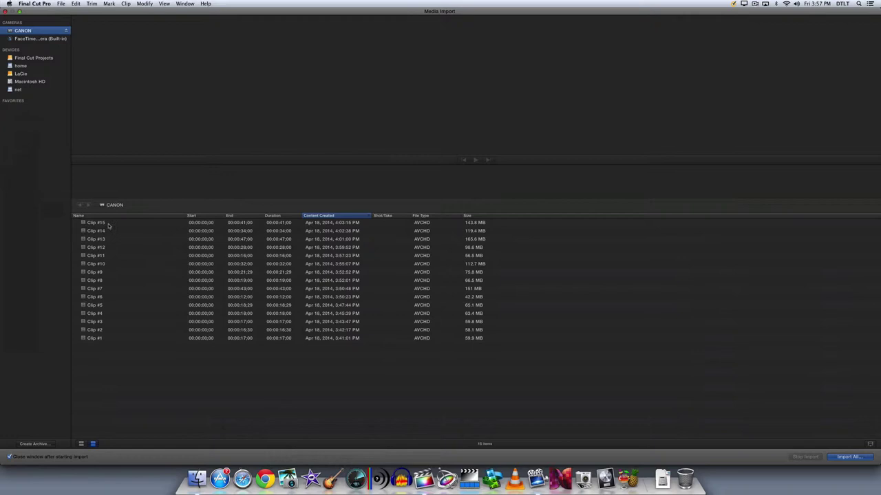
left_click(108, 226)
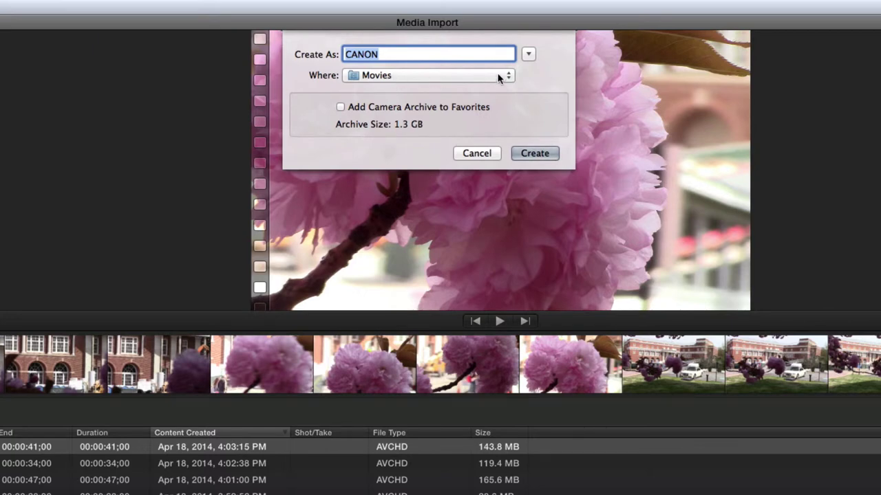
Create the camera archive named 'ITCC April' in the Final Cut Camera Archives folder
left_click(528, 54)
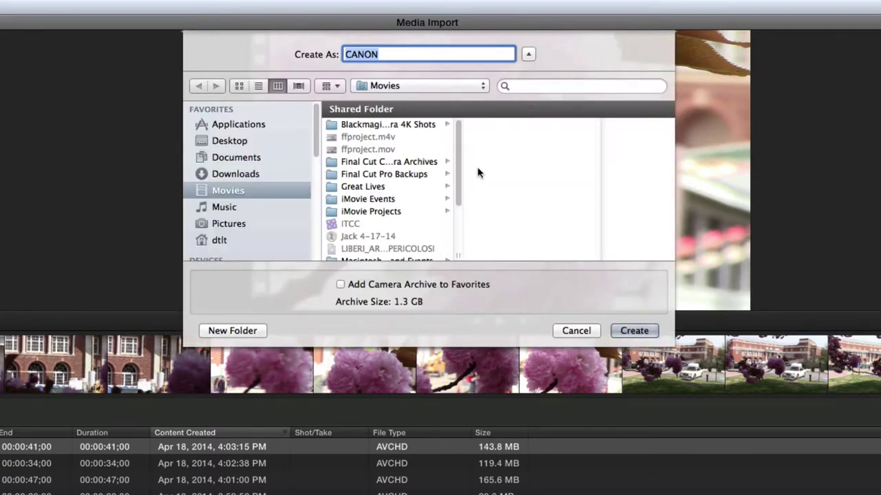
left_click(387, 161)
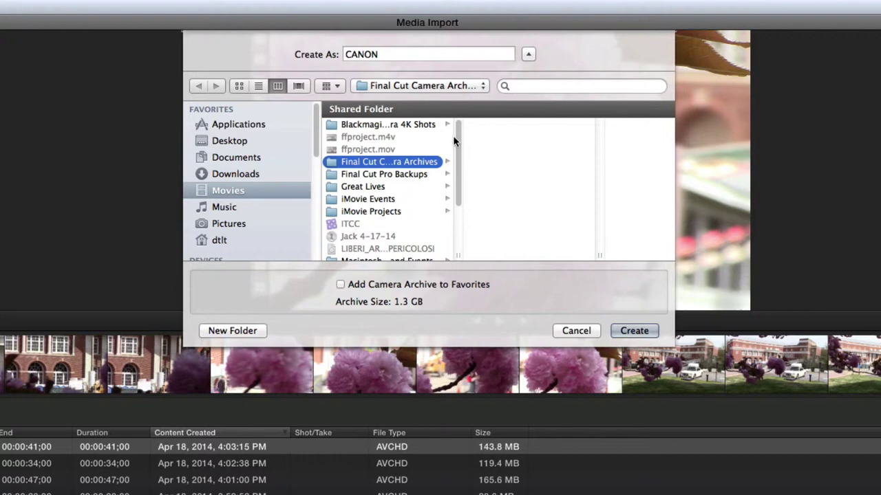
left_click(383, 54)
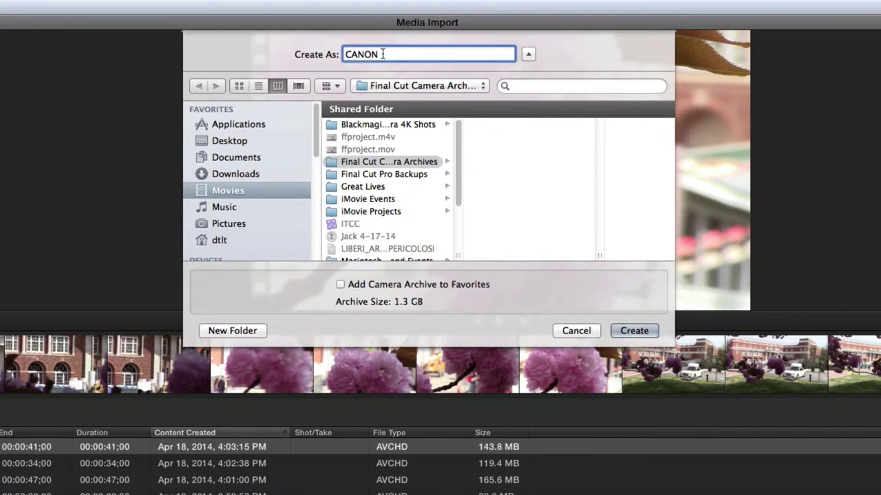
double_click(383, 53)
type("ITCC April")
left_click(634, 331)
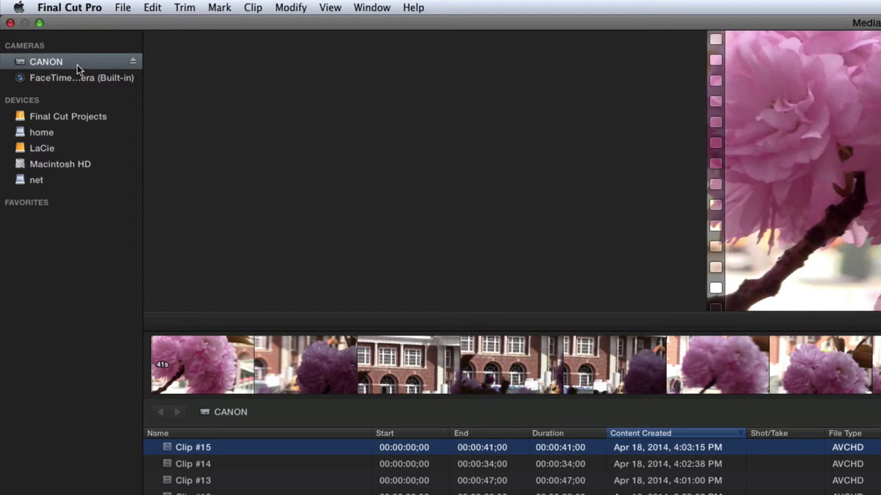
Eject the CANON card
left_click(133, 61)
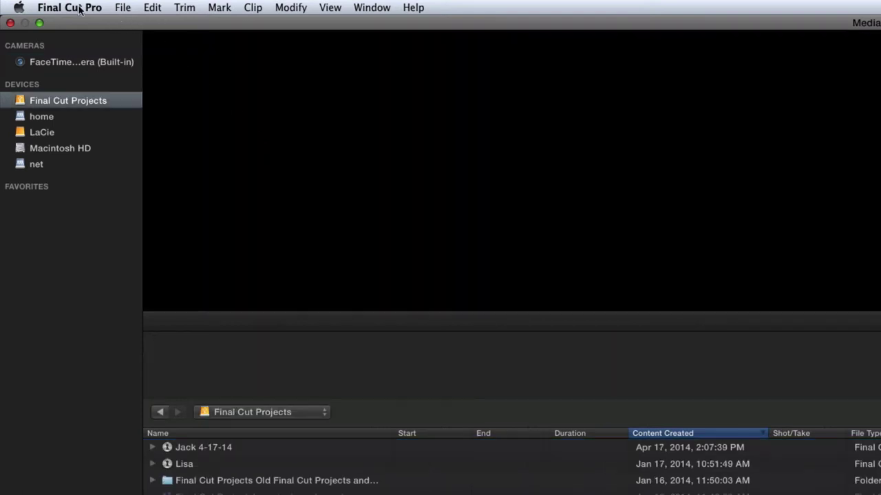
left_click(79, 9)
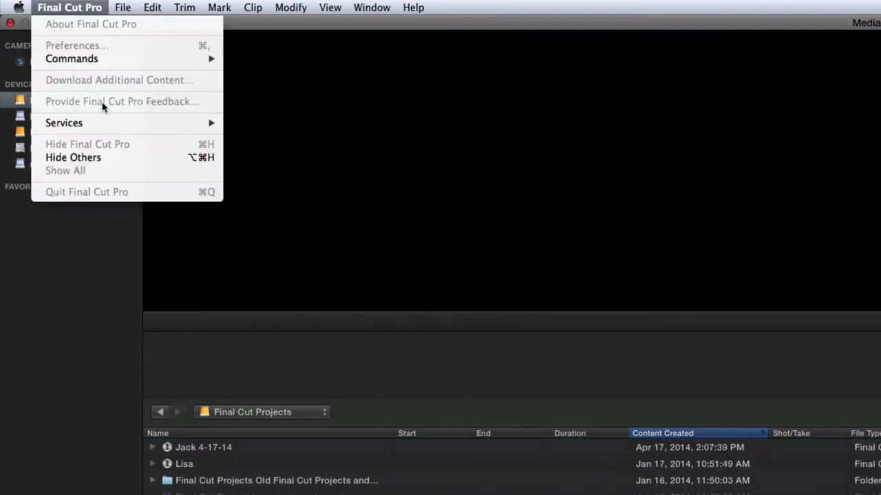
left_click(254, 24)
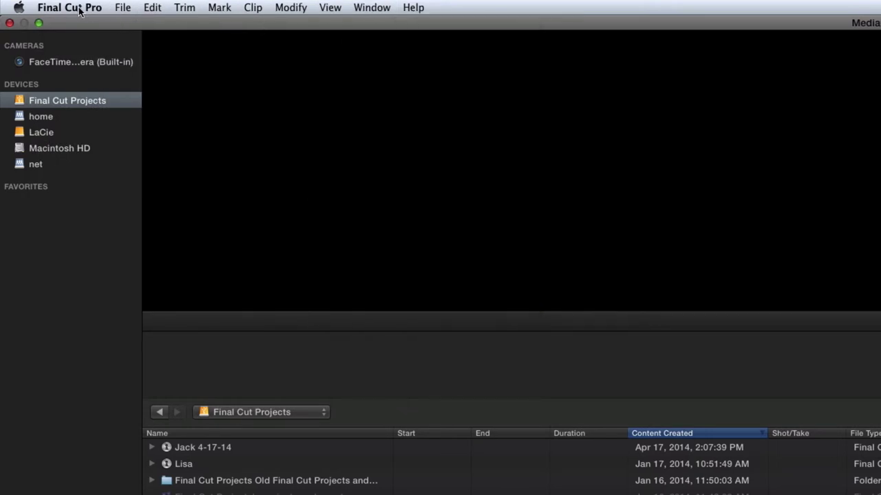
Close Media Import and hide Final Cut Pro to reveal the desktop
left_click(10, 24)
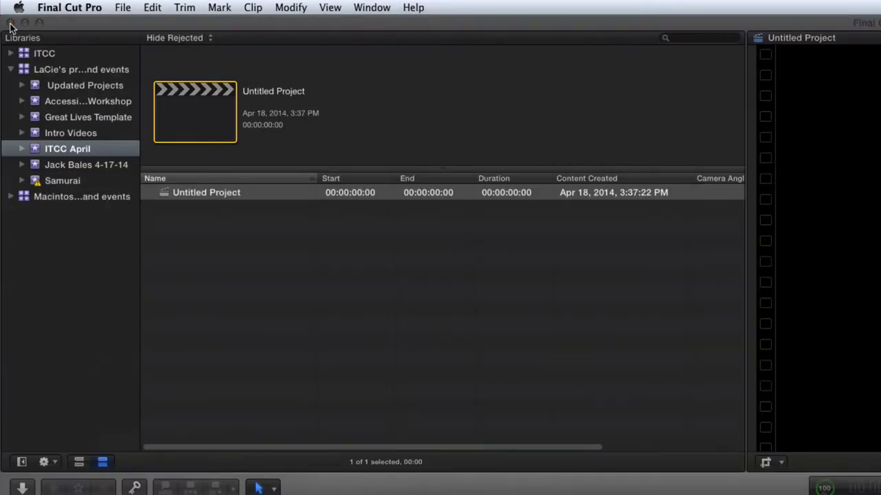
left_click(84, 8)
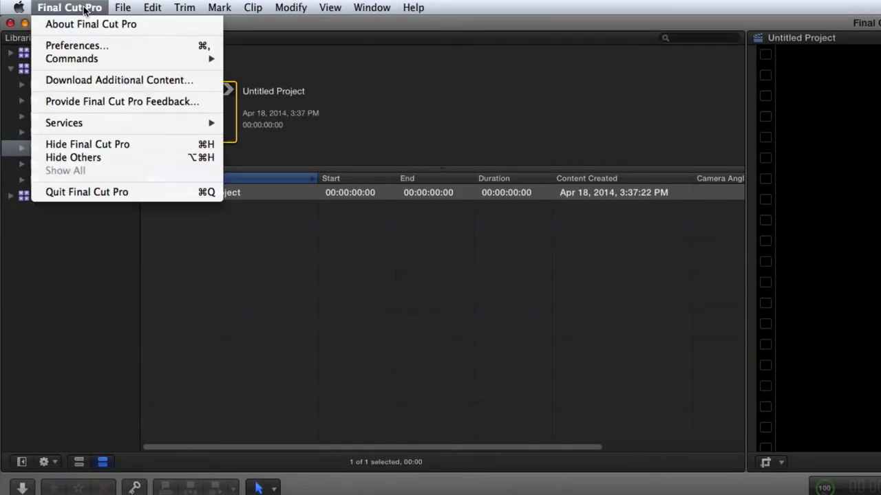
left_click(117, 145)
double_click(864, 28)
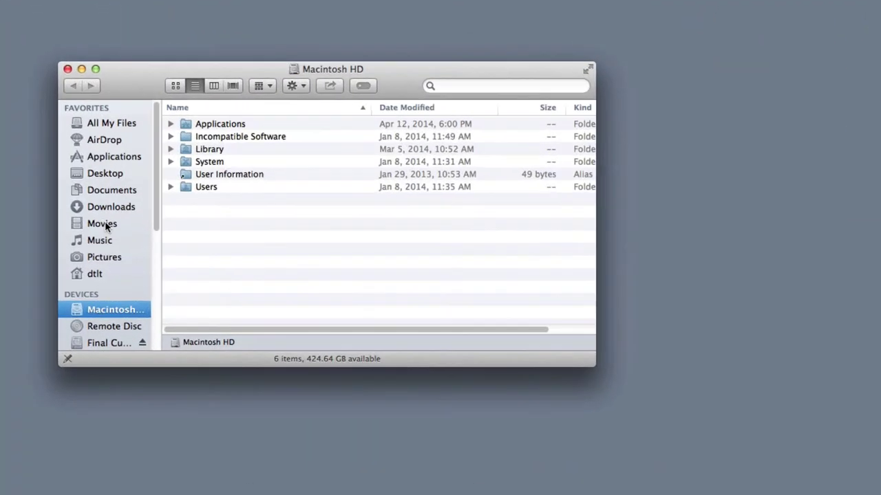
left_click(123, 159)
double_click(247, 167)
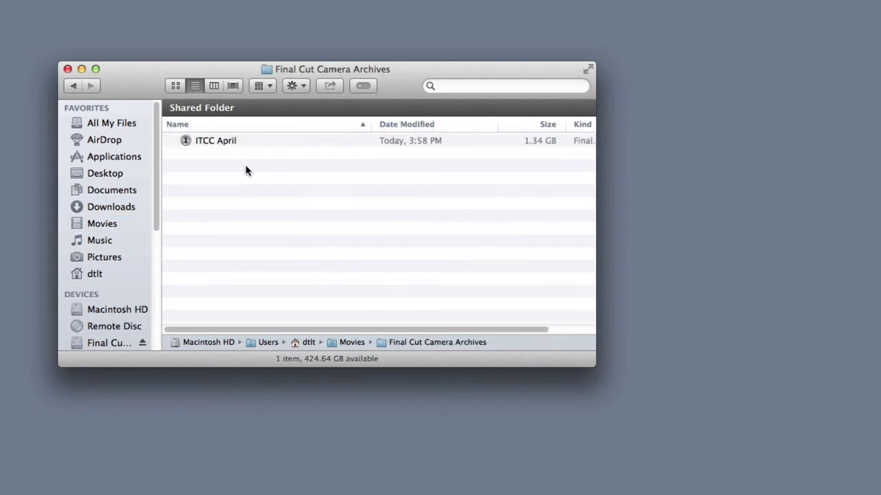
left_click(203, 143)
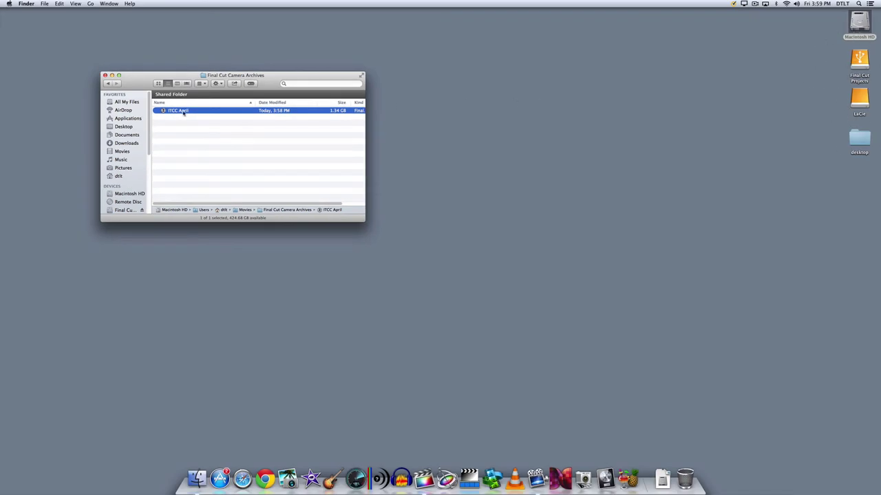
Bring Final Cut Pro back from the Dock and open Media Import
left_click(104, 75)
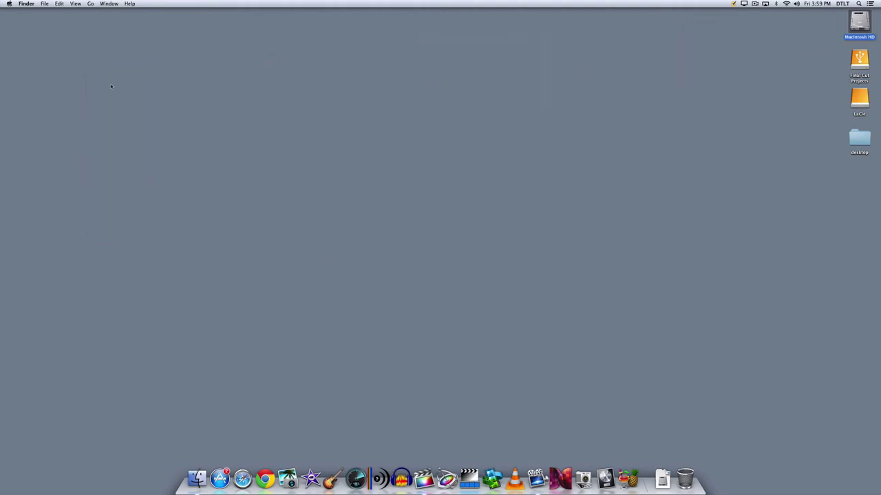
left_click(424, 479)
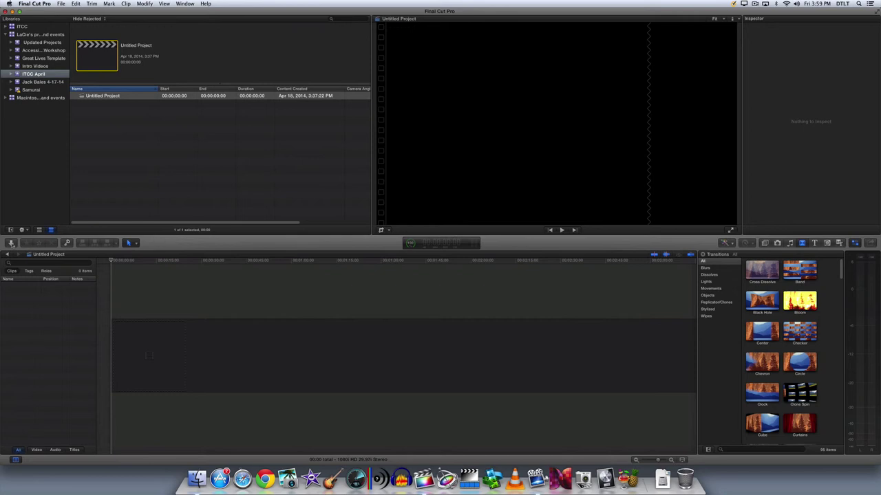
left_click(11, 243)
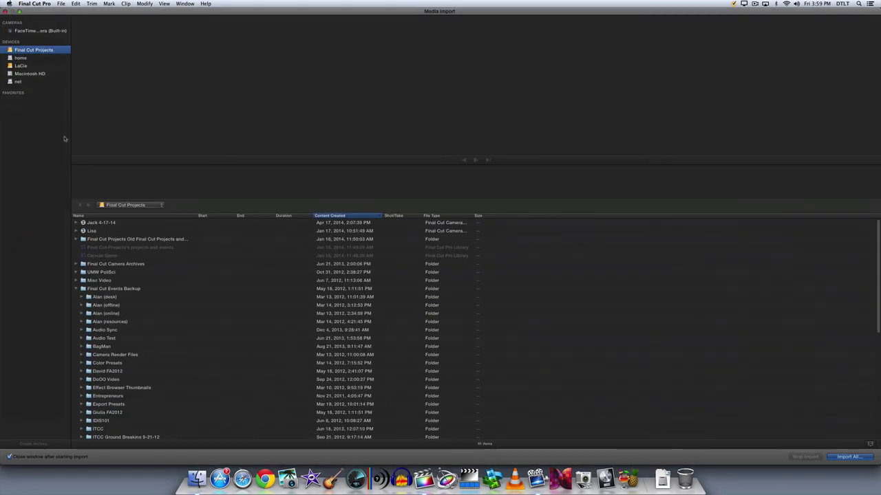
Browse Macintosh HD through Users, home and Movies to Final Cut Camera Archives
left_click(32, 73)
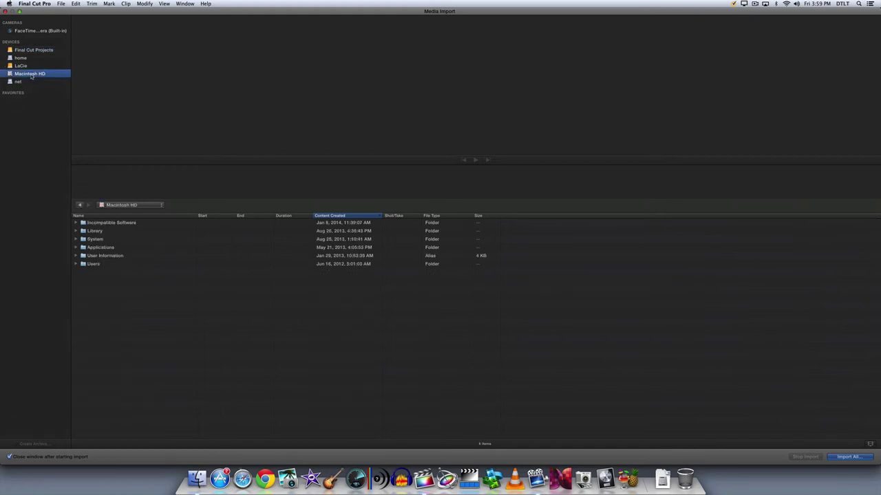
double_click(83, 265)
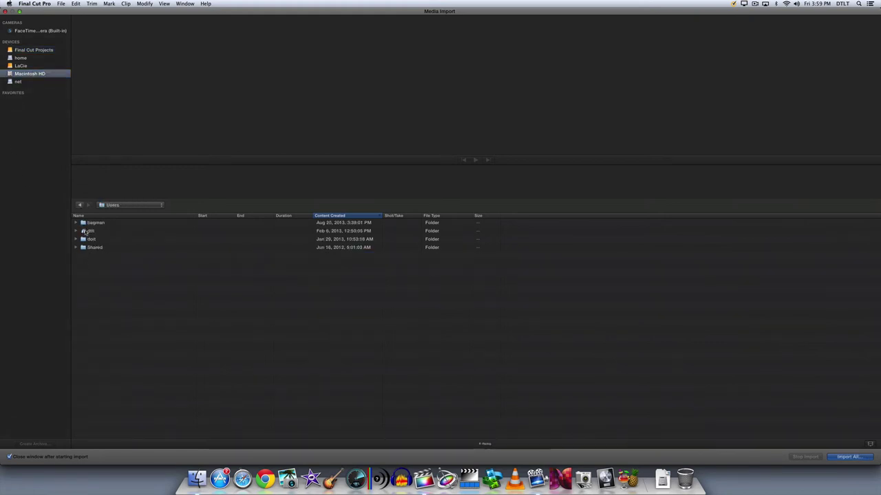
double_click(83, 232)
double_click(84, 273)
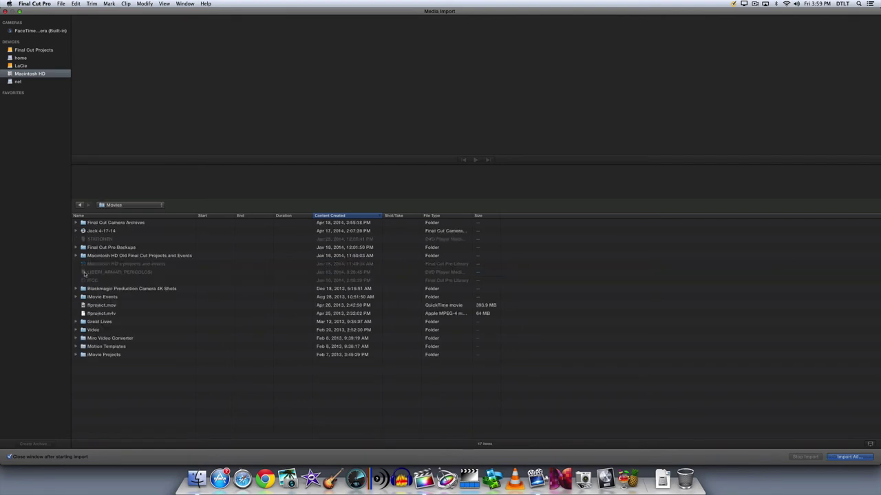
double_click(101, 224)
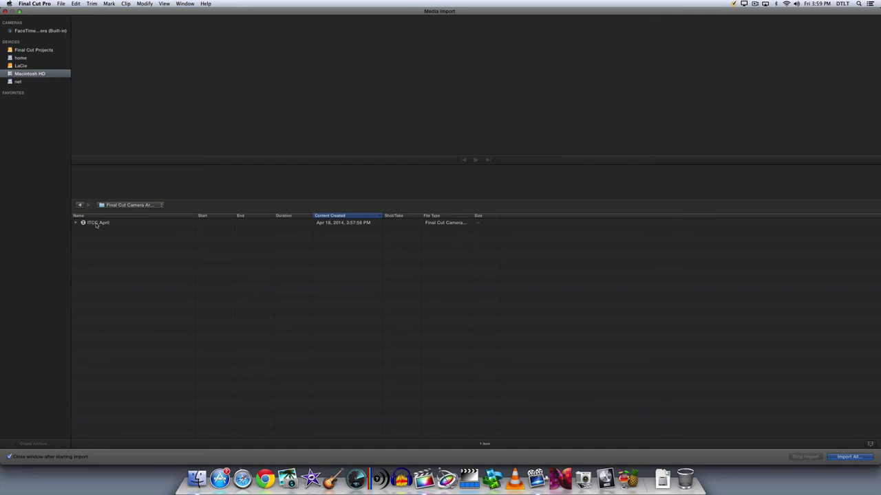
Open the ITCC April archive and preview Clips #15, #9, #3, then #15 again
left_click(97, 225)
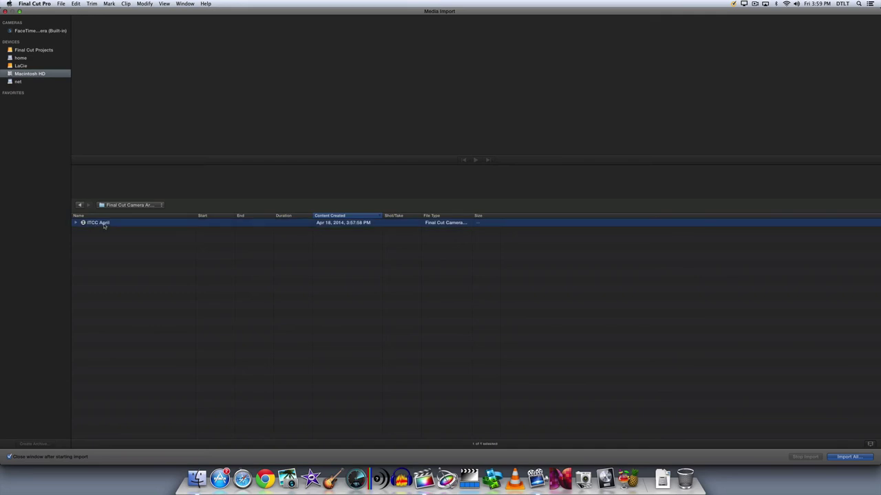
double_click(104, 224)
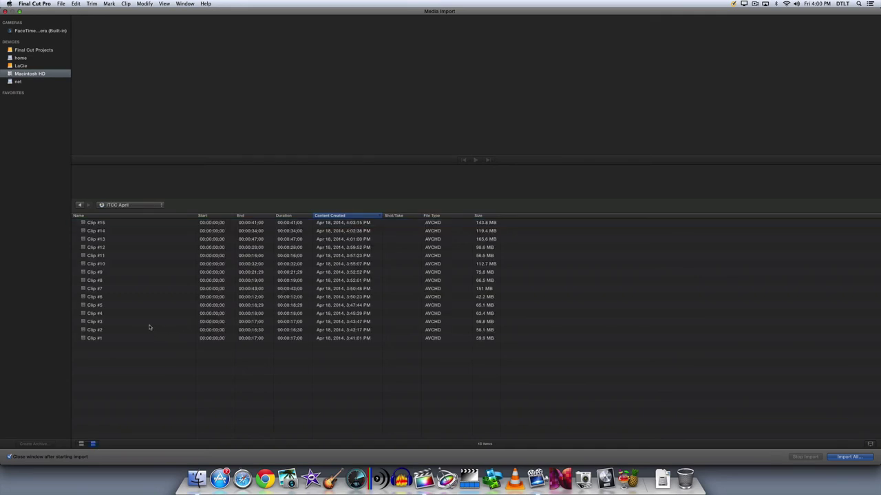
left_click(105, 224)
left_click(100, 272)
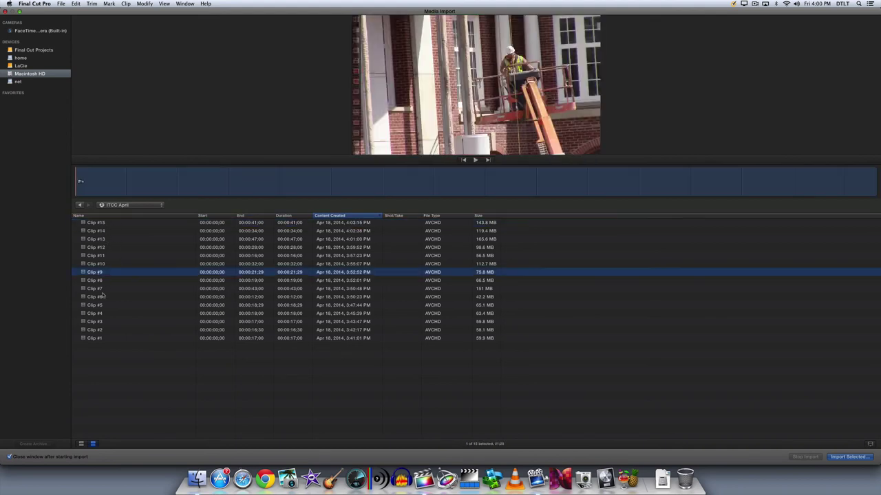
left_click(103, 322)
left_click(102, 224)
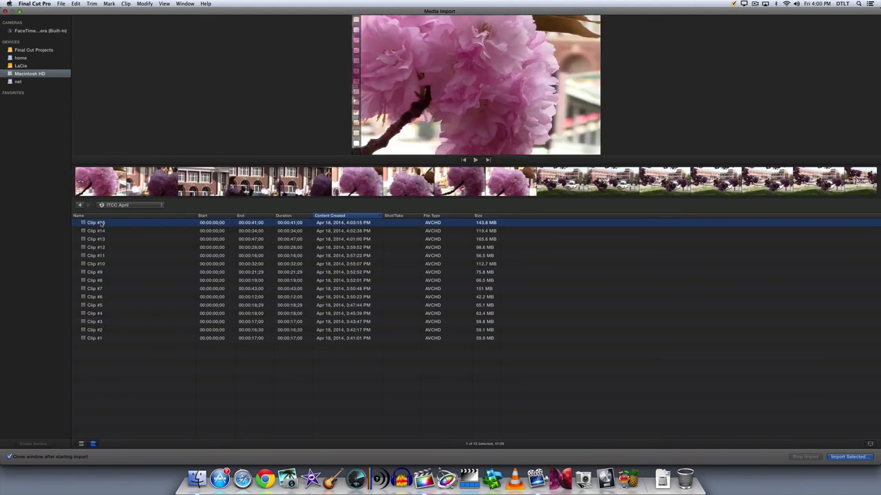